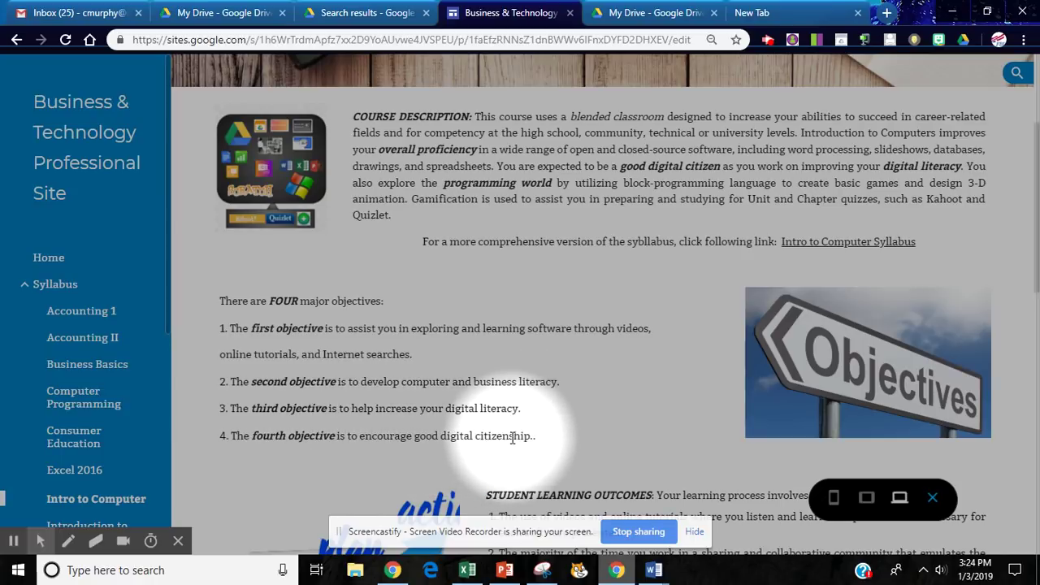
Switch to PowerPoint to view the Unit 1 G Suites title slide, and return to Chrome.
left_click(504, 570)
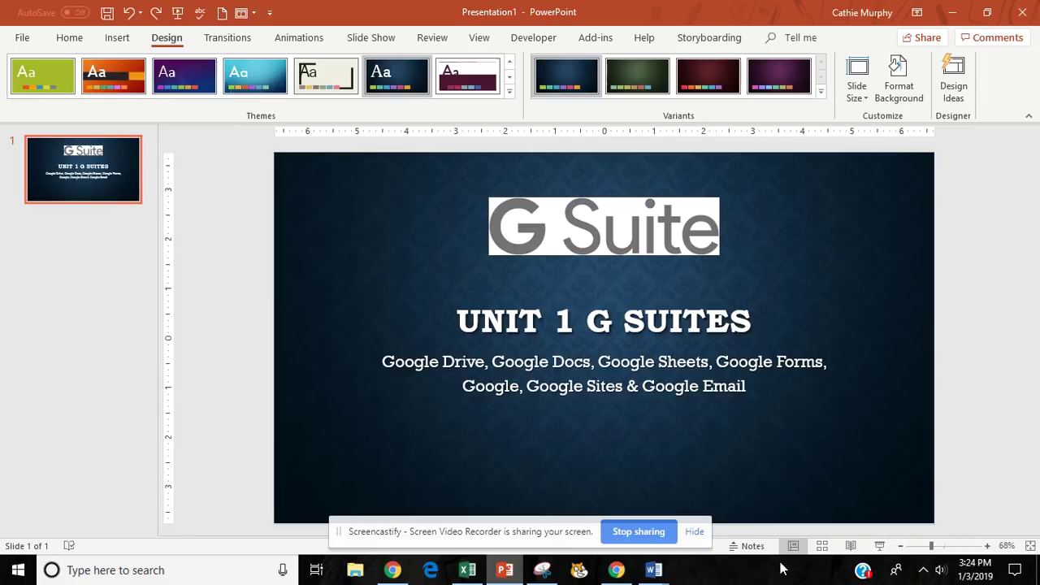
left_click(617, 570)
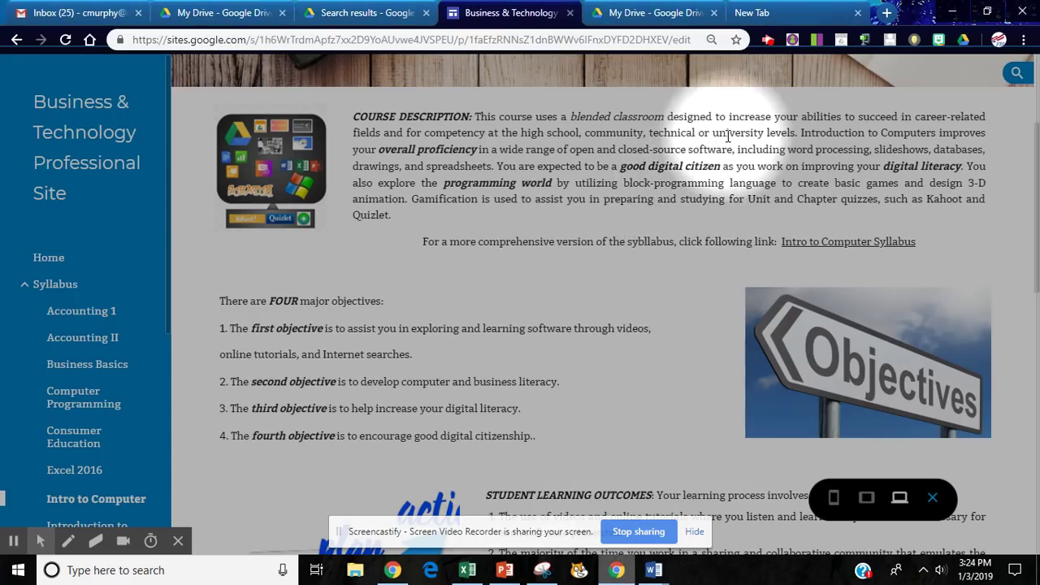
Switch to the Google Drive account containing only the Getting started file and reduce the page zoom by one level.
left_click(650, 18)
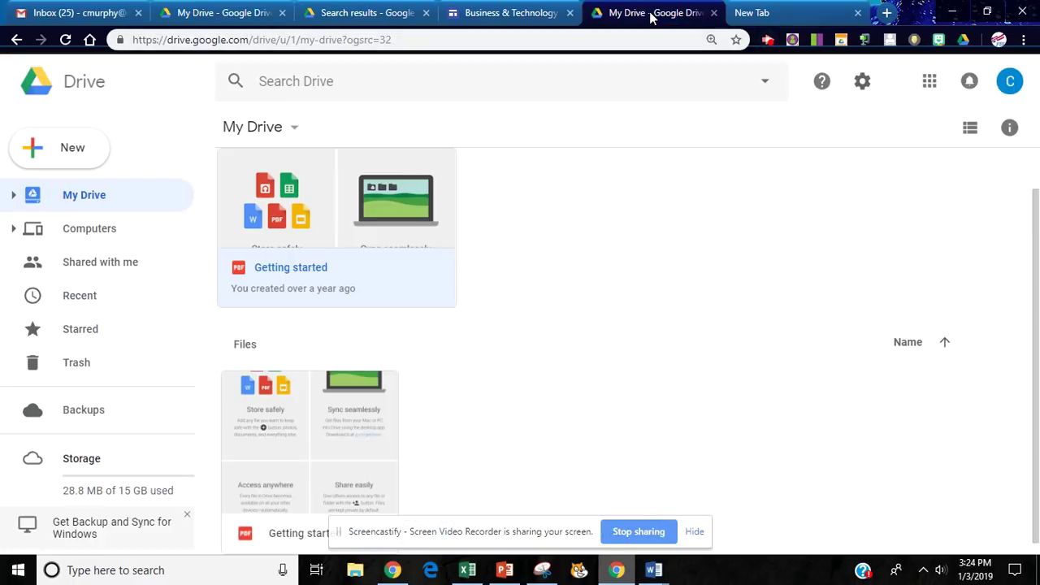
key("ctrl+0")
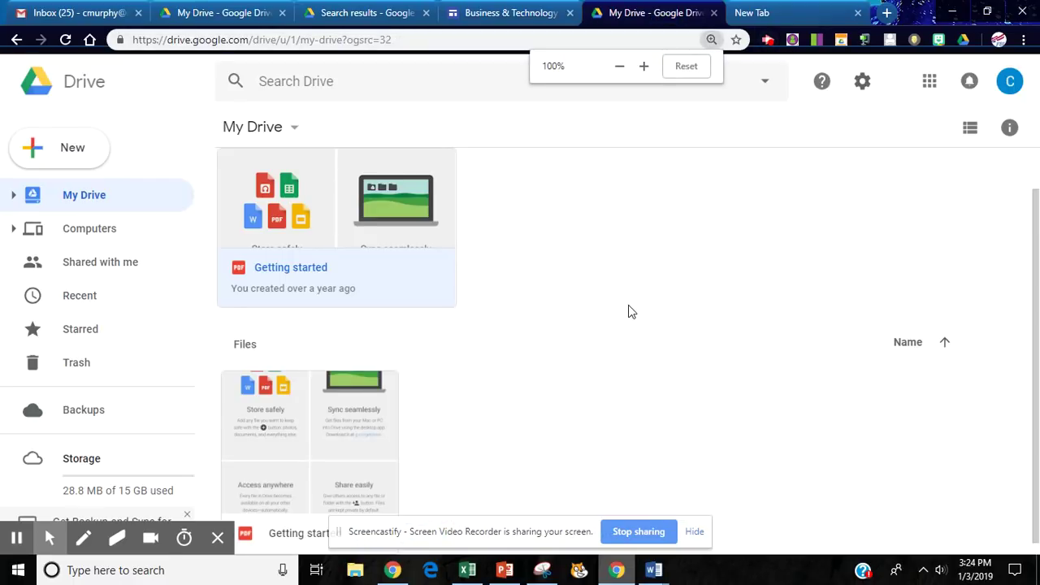
key("ctrl+minus")
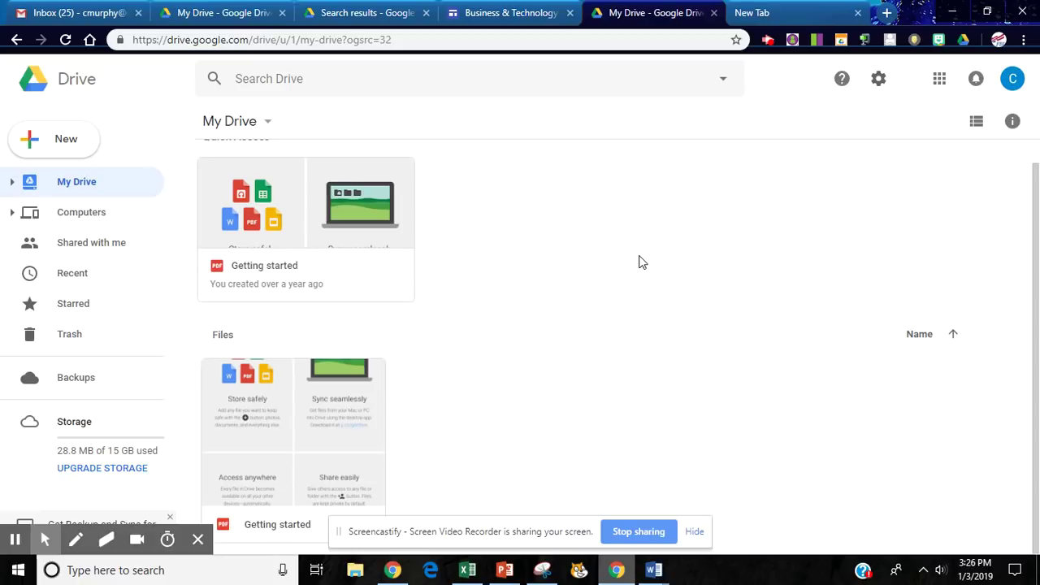
Switch to the new-tab page and try opening an additional browser tab, closing it again.
left_click(787, 13)
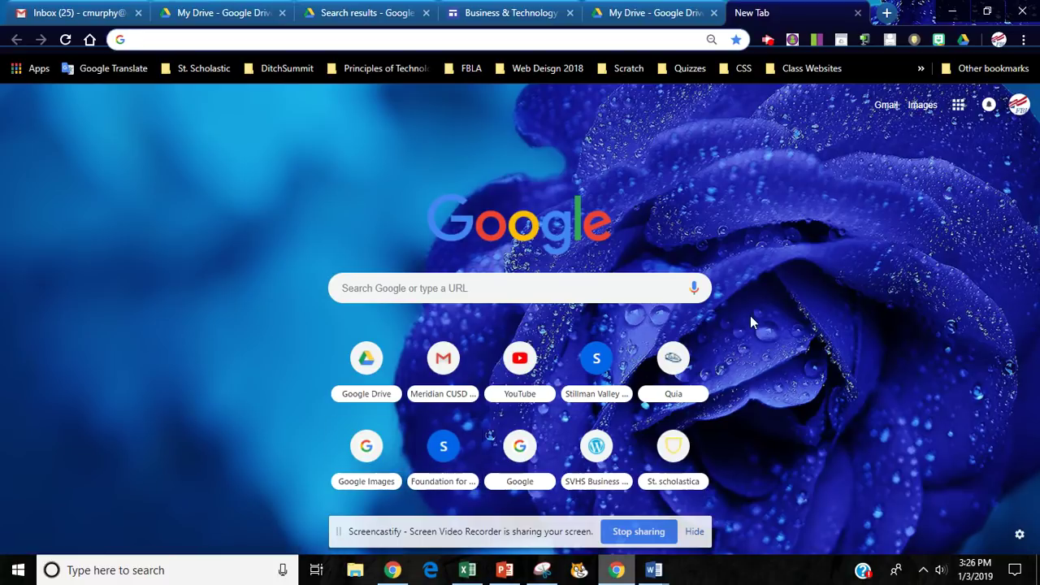
key("ctrl+t")
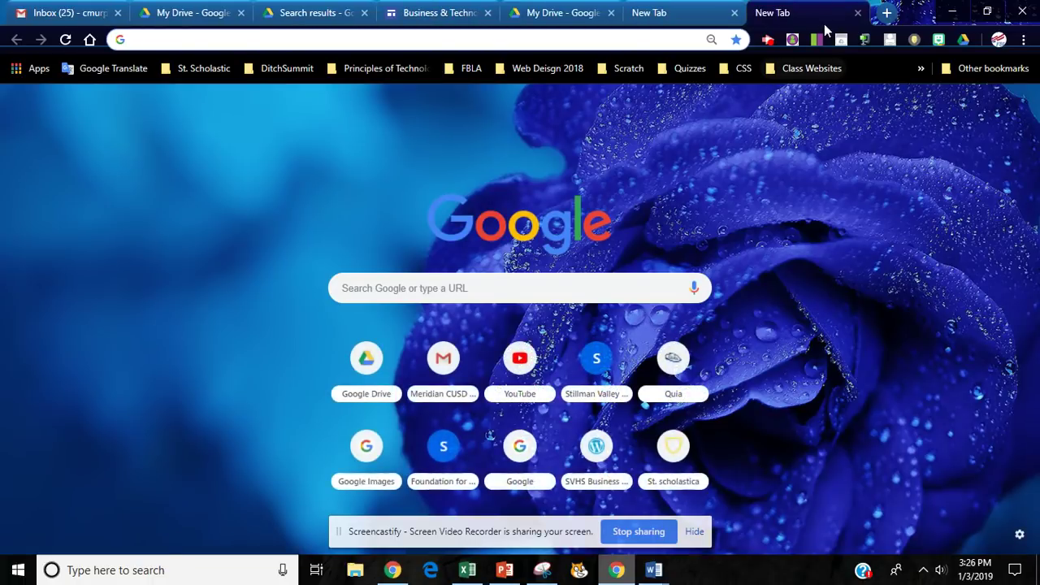
left_click(858, 13)
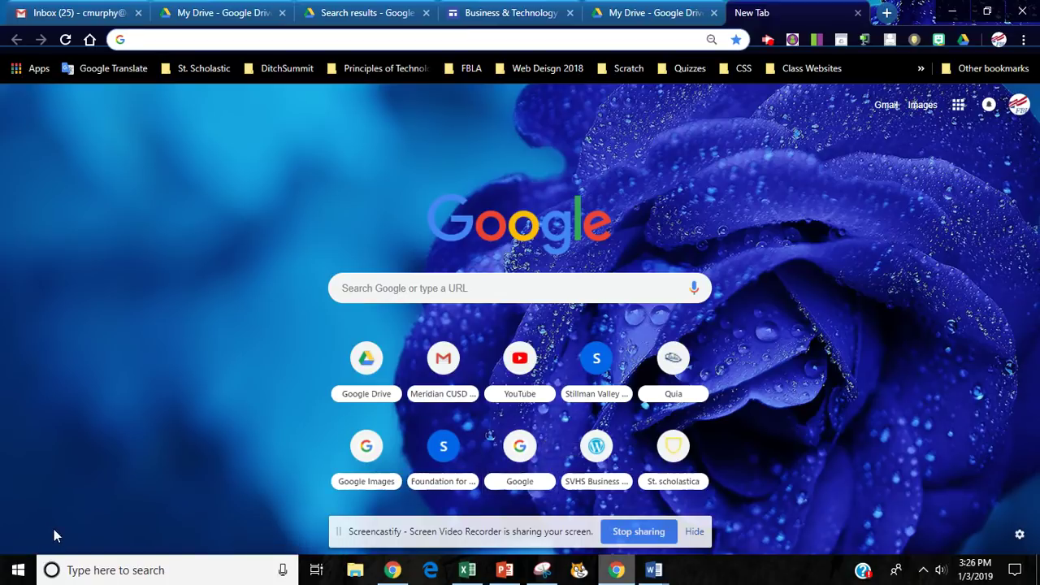
Look through the Google apps launcher, open Drive from it, and close that tab.
left_click(960, 107)
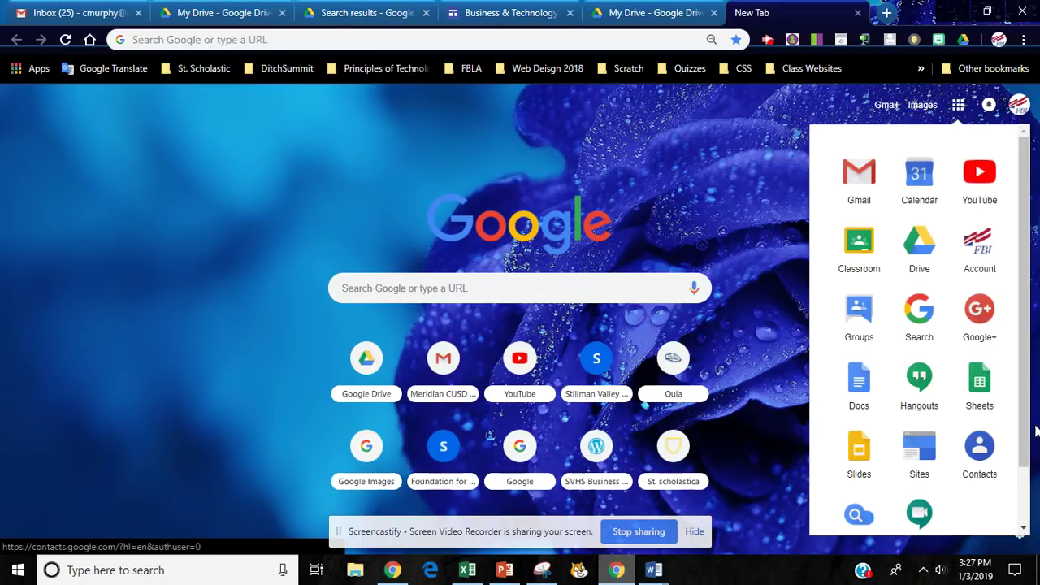
left_click_drag(1029, 436, 1029, 494)
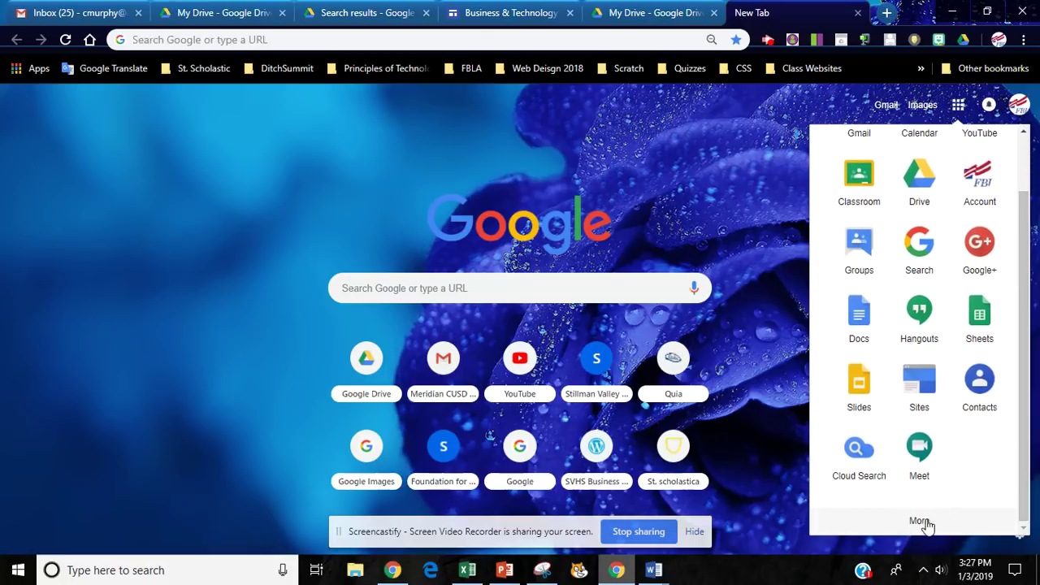
left_click_drag(1029, 505, 1028, 386)
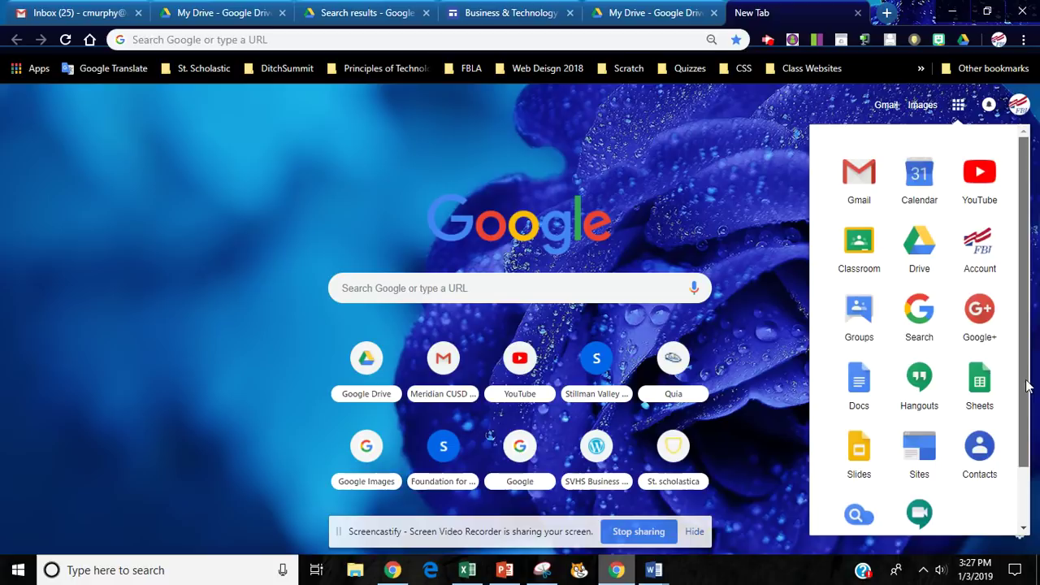
left_click(921, 246)
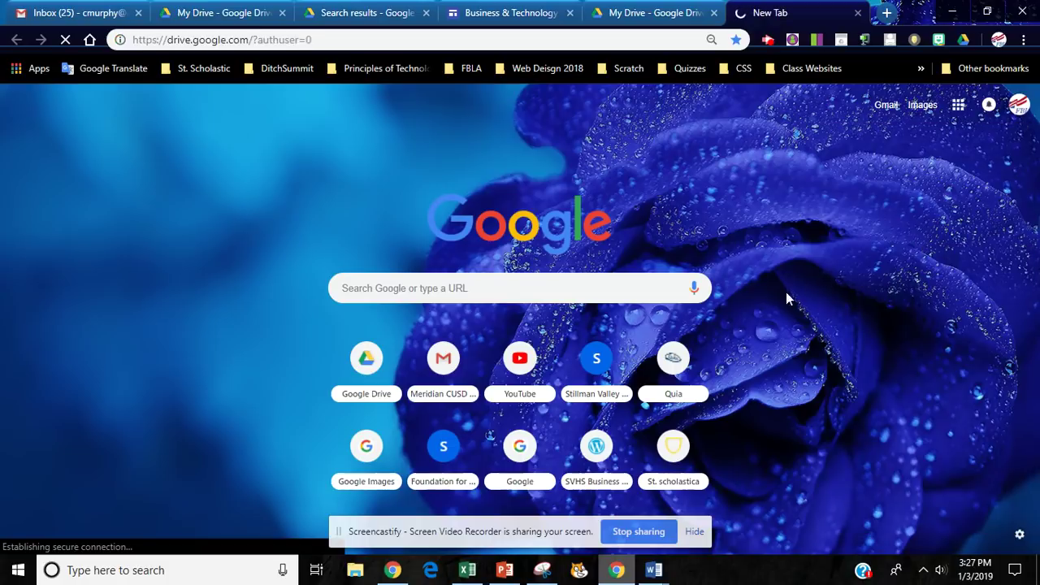
left_click(856, 12)
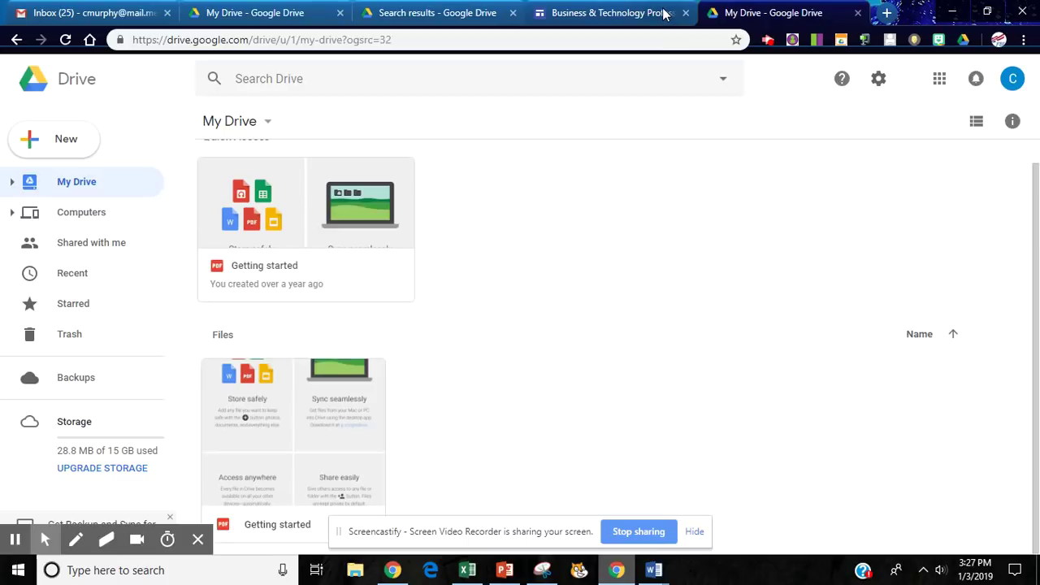
Return to the Drive account with the Getting started file and turn on the Screencastify mouse spotlight.
left_click(664, 14)
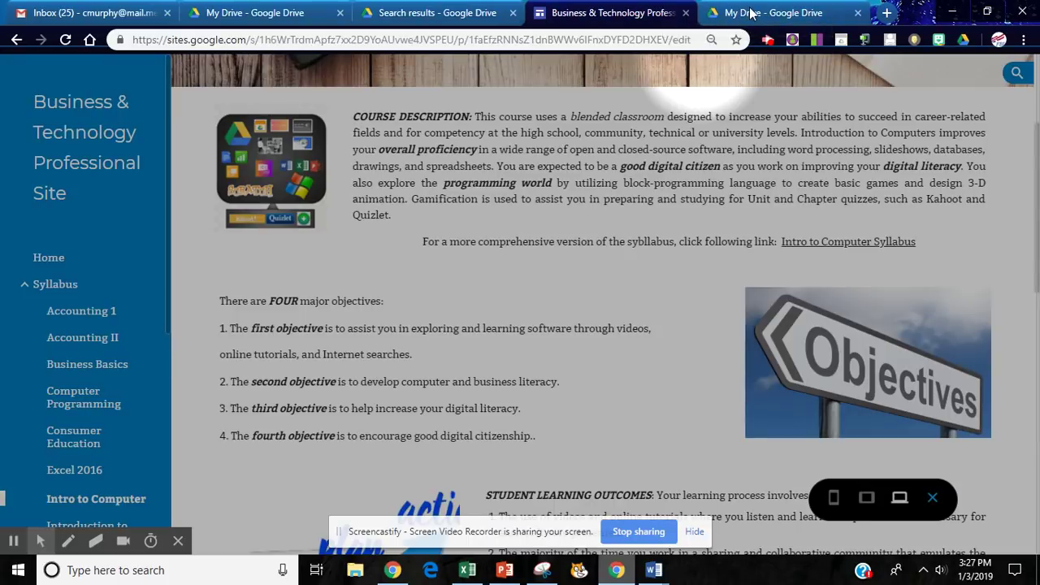
left_click(748, 13)
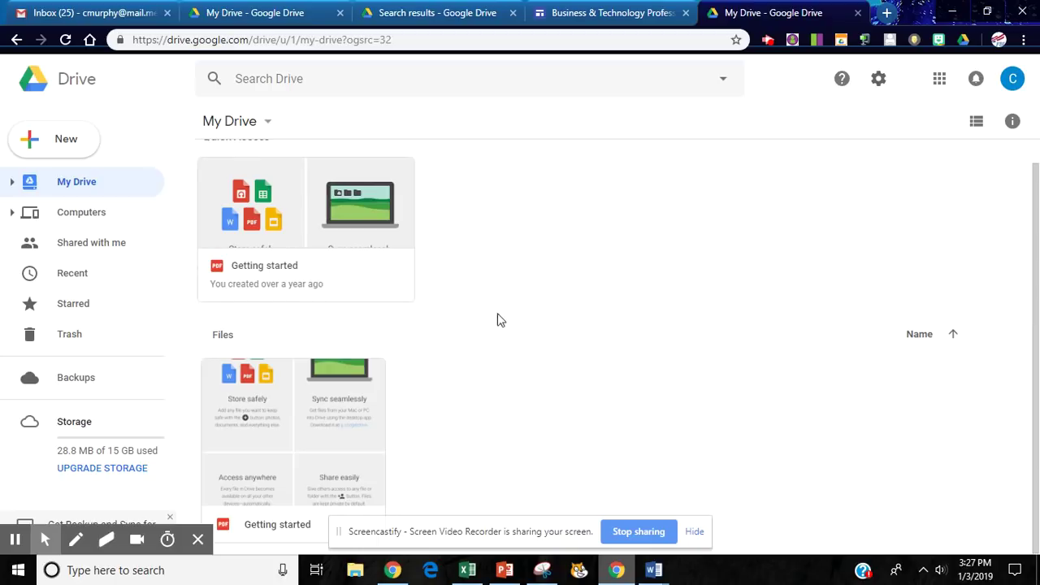
mouse_move(69, 532)
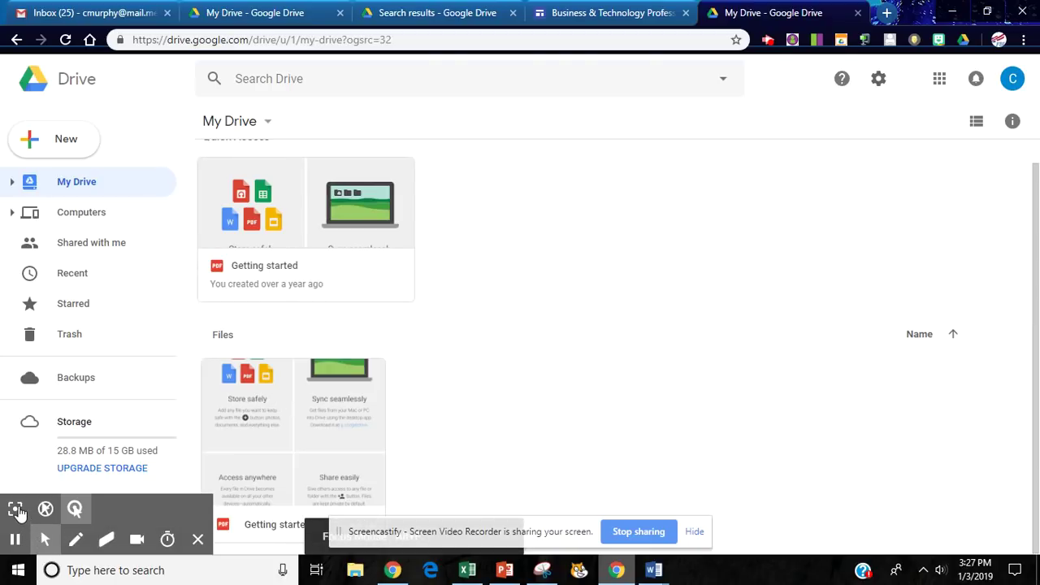
left_click(16, 510)
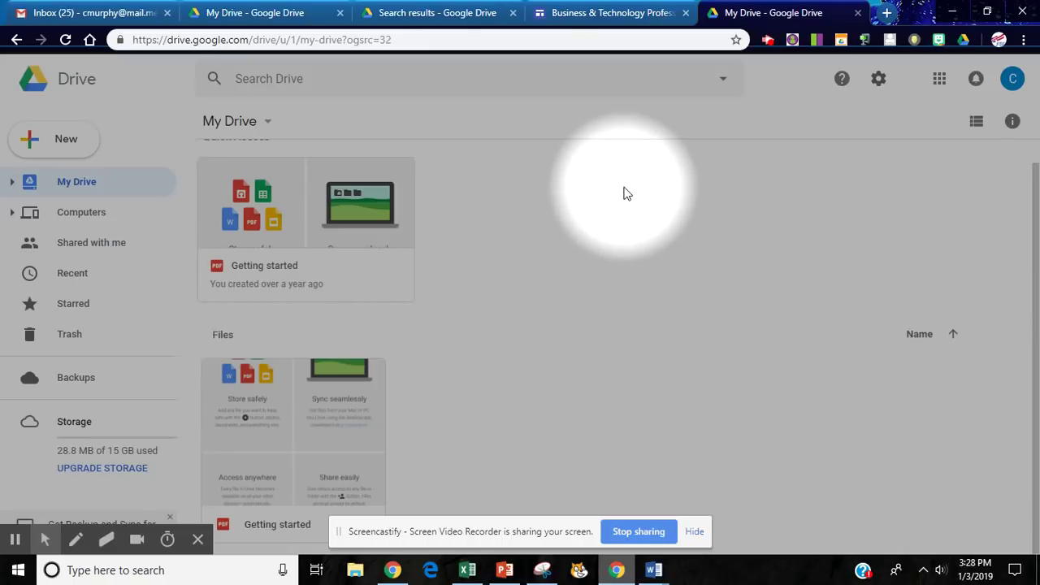
Examine the Quick Access items, folders and files in the school account's My Drive.
left_click(301, 15)
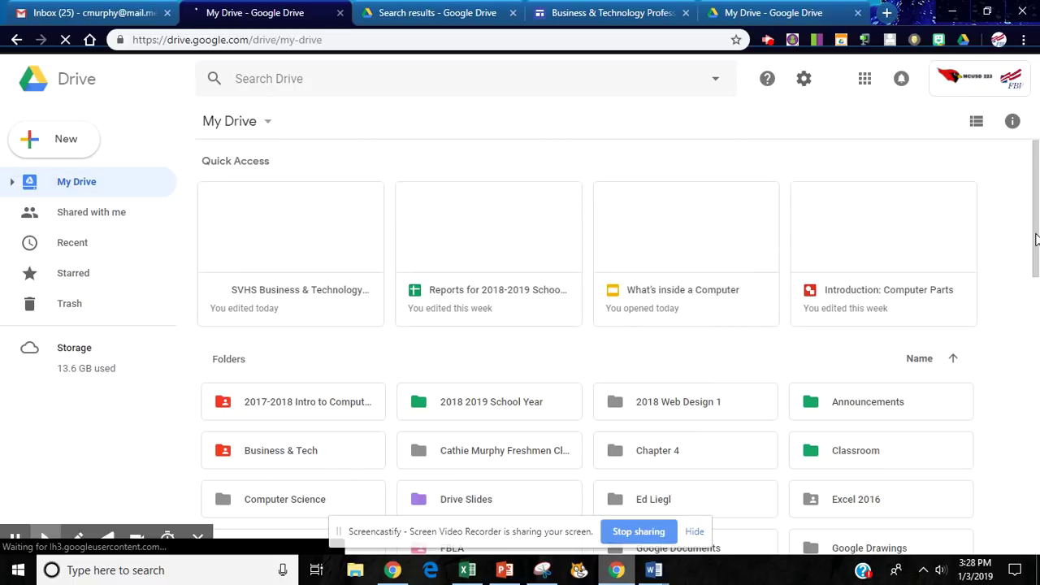
scroll(882, 251, "down", 1)
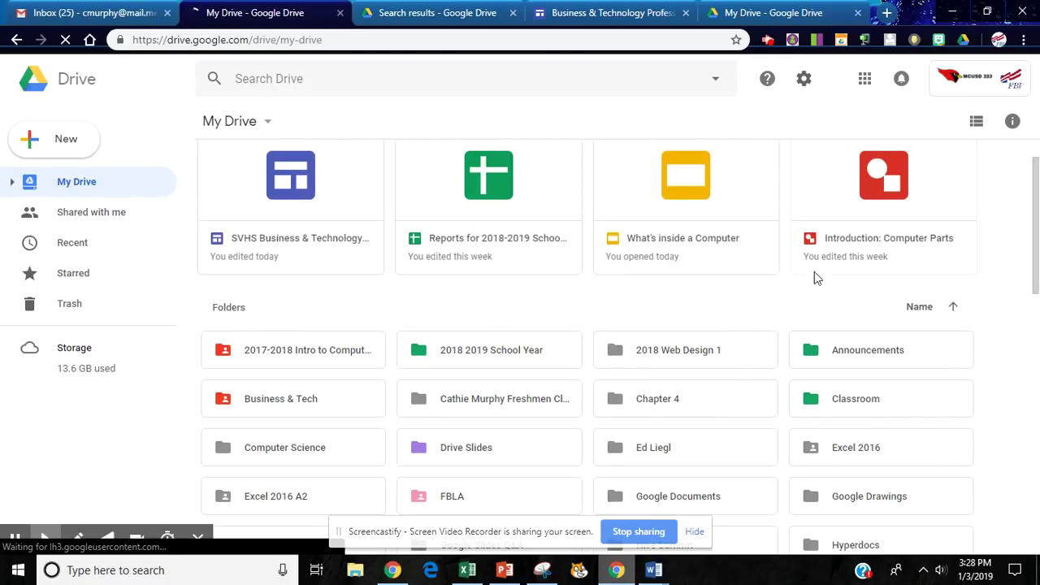
left_click_drag(1035, 262, 1034, 243)
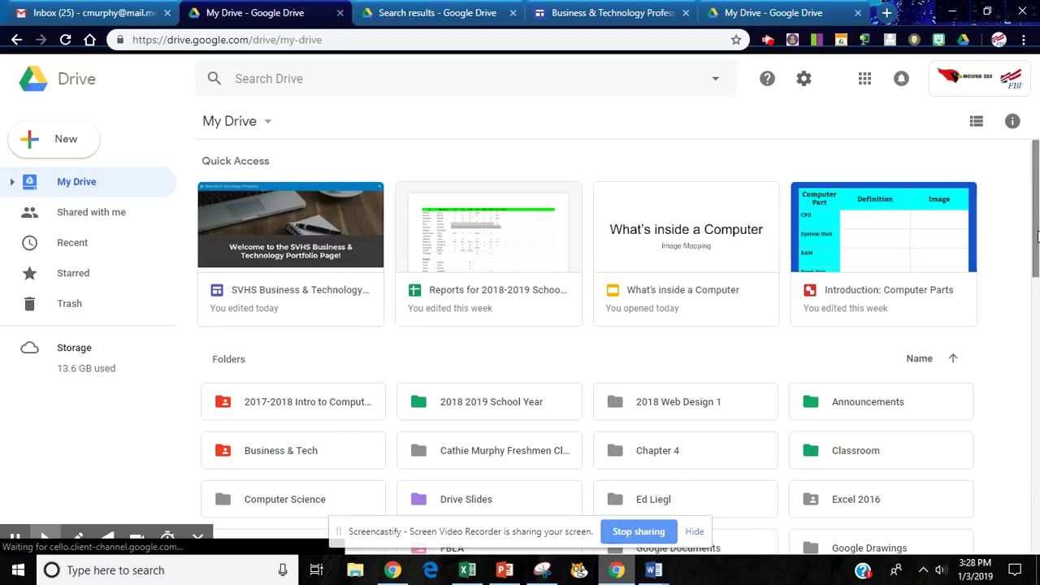
left_click_drag(1036, 234, 1036, 280)
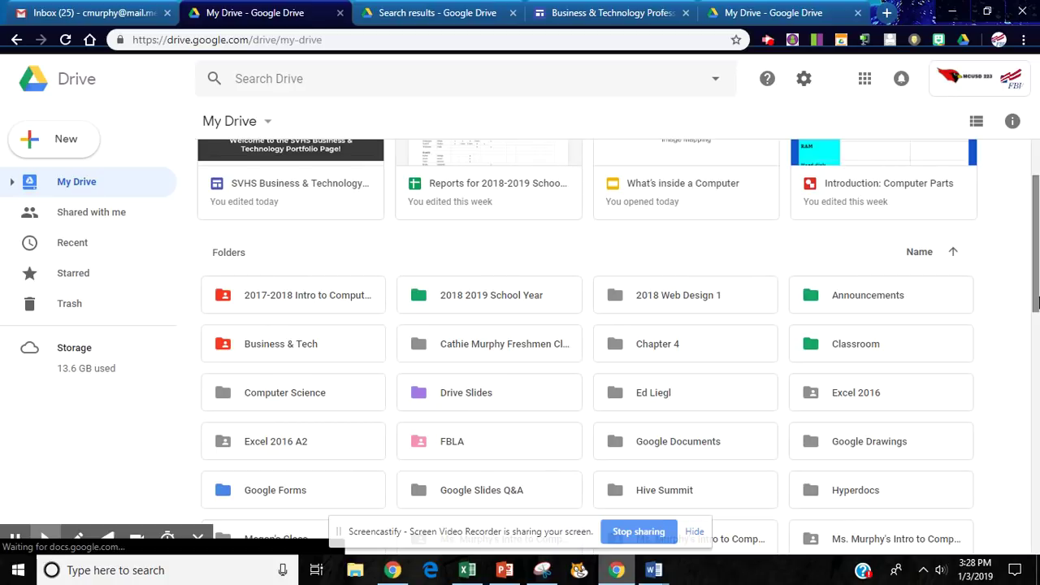
left_click_drag(1035, 296, 1037, 450)
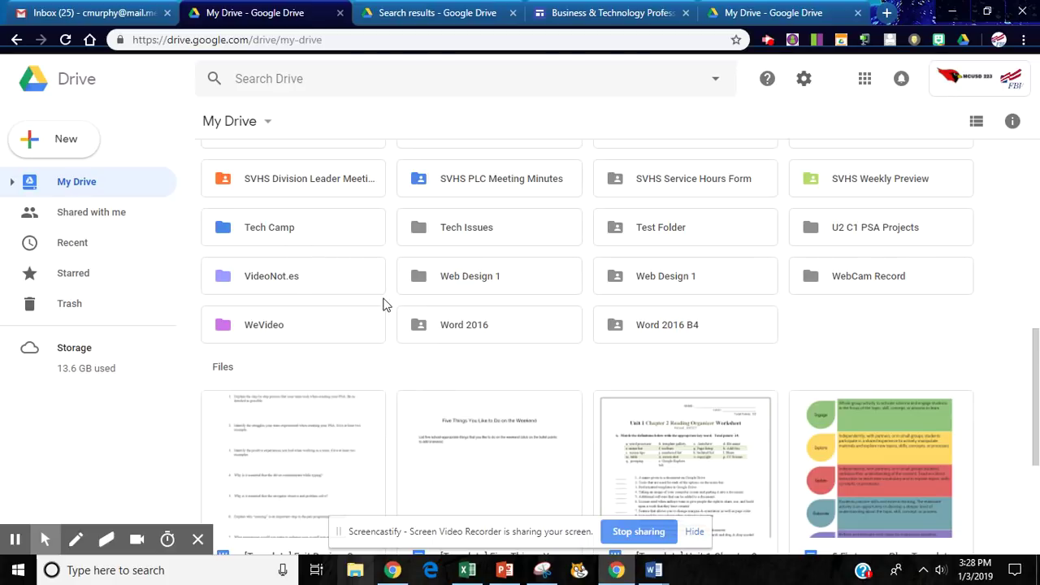
scroll(1033, 382, "up", 7)
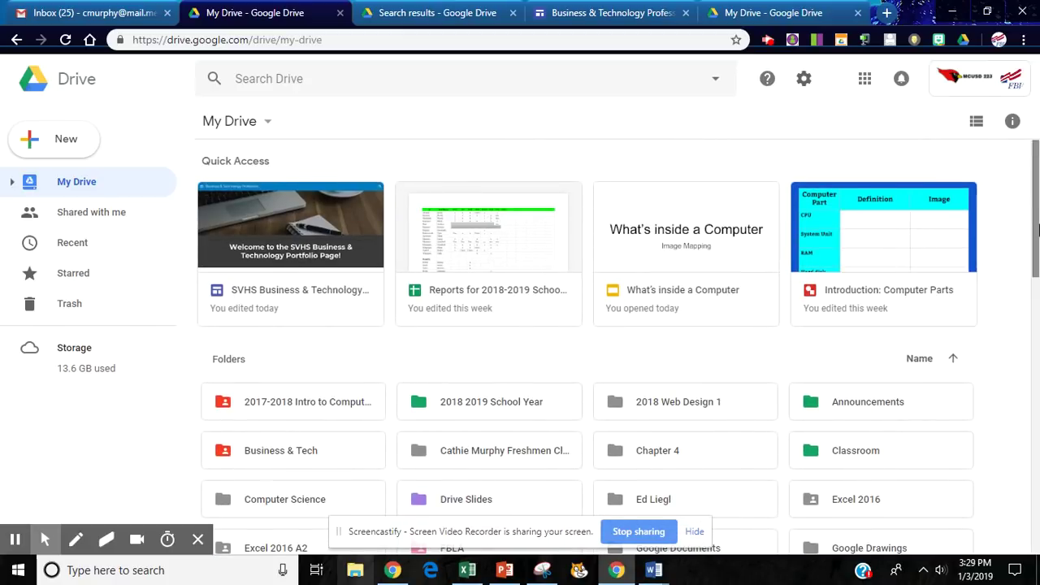
scroll(1024, 222, "down", 6)
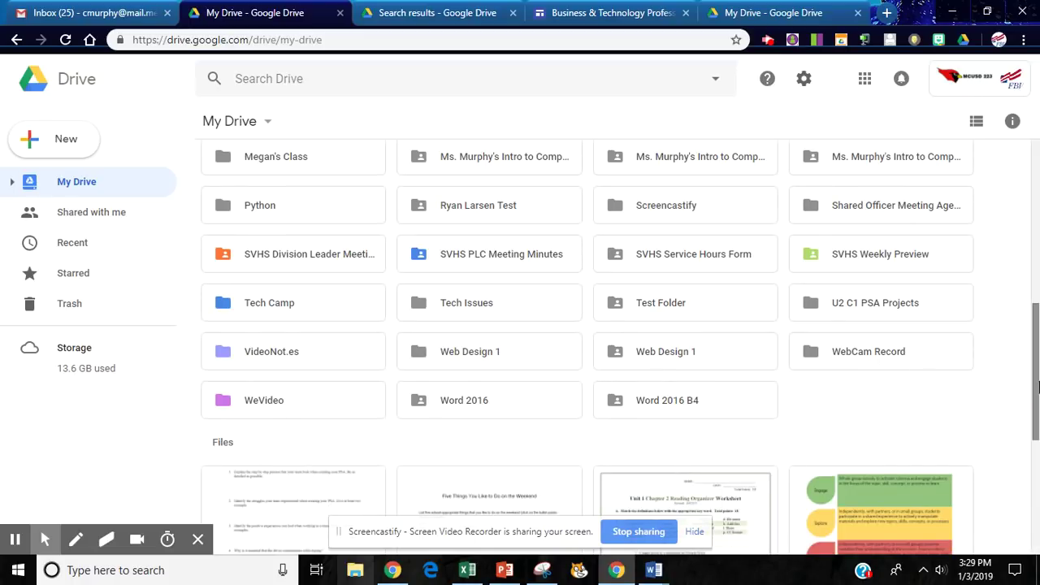
scroll(1029, 374, "up", 6)
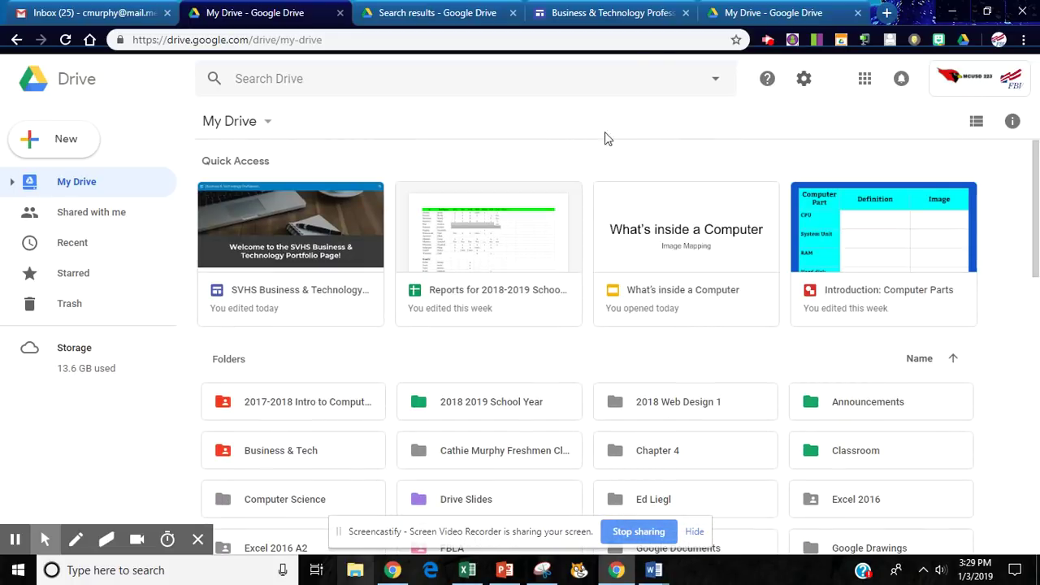
Return to the nearly empty Drive account and view its Quick Access and Files sections.
left_click(762, 13)
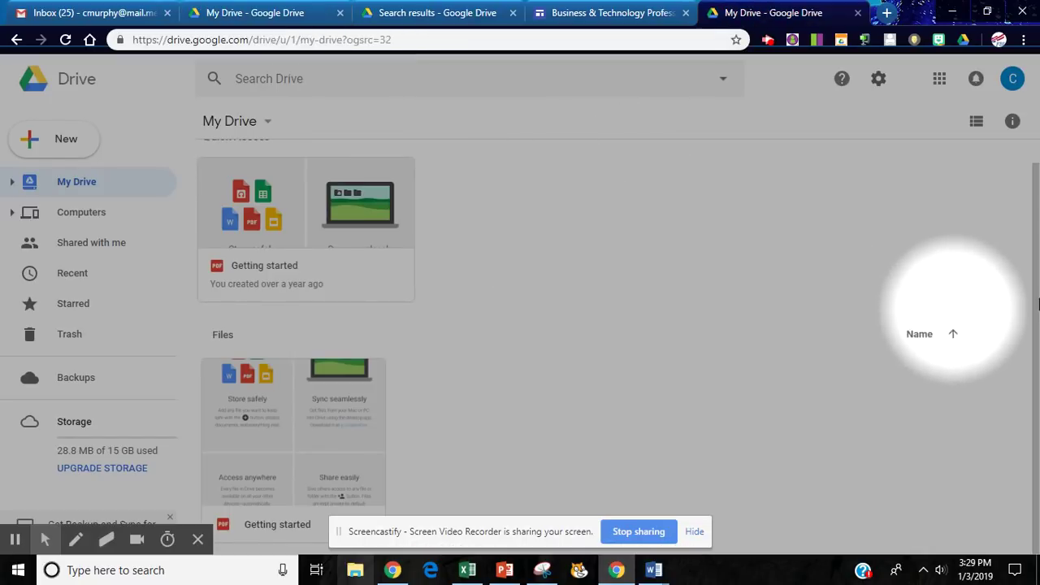
left_click_drag(1034, 308, 1021, 208)
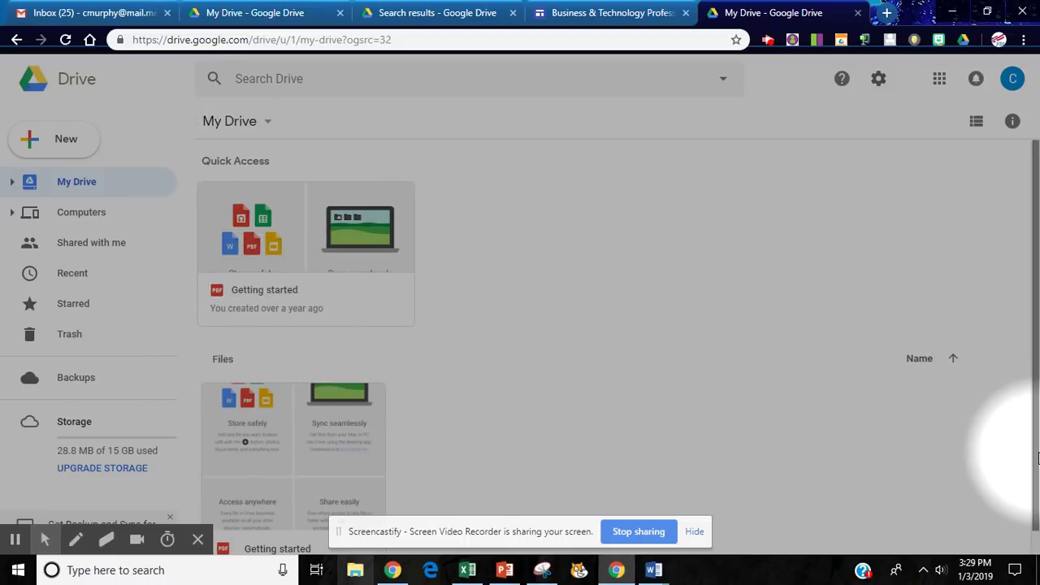
left_click_drag(1036, 446, 1036, 469)
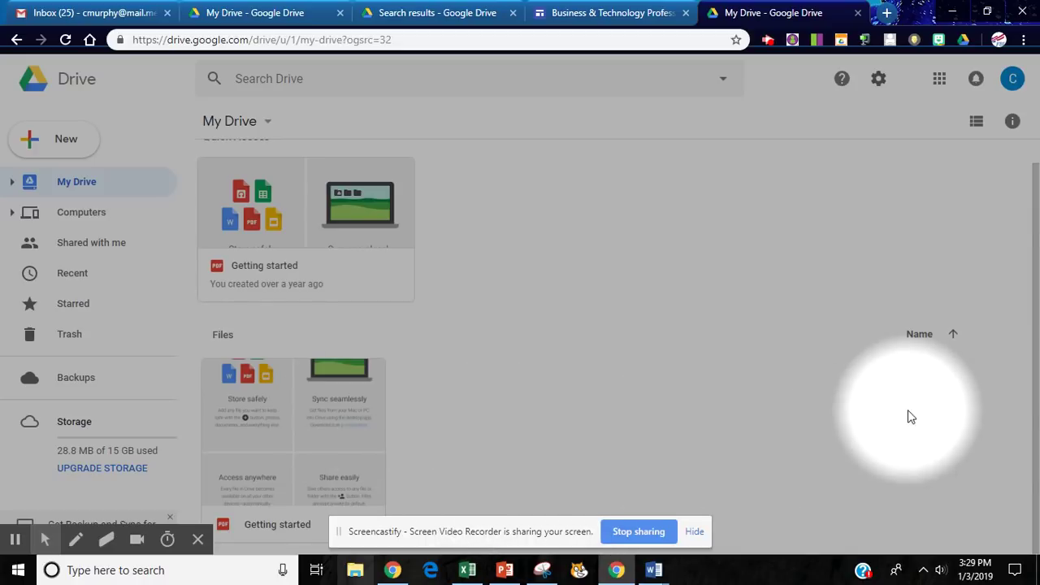
scroll(1024, 387, "up", 1)
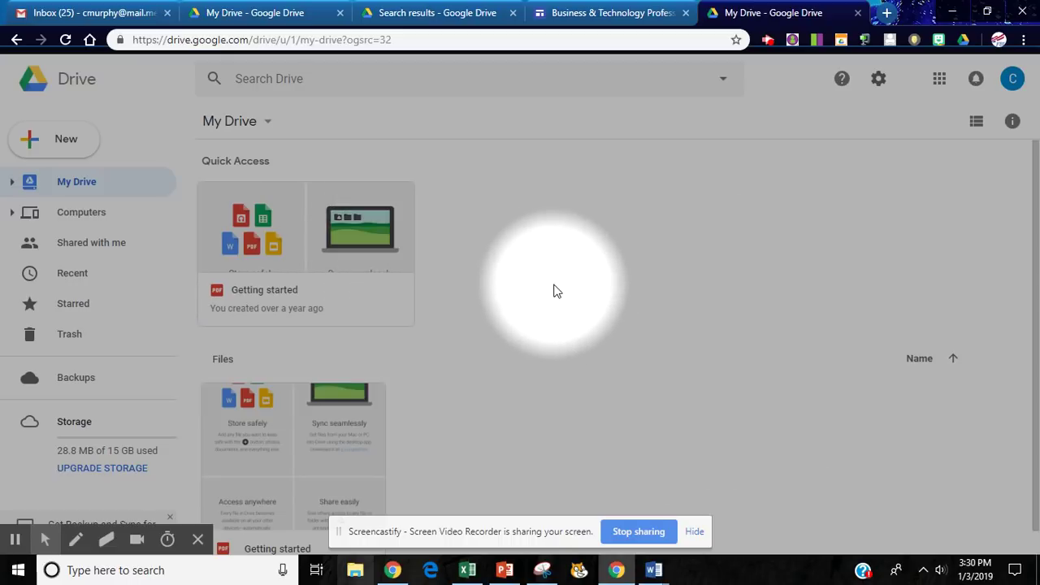
Review the options for creating or uploading new items in Drive, and dismiss them without creating anything.
left_click(65, 146)
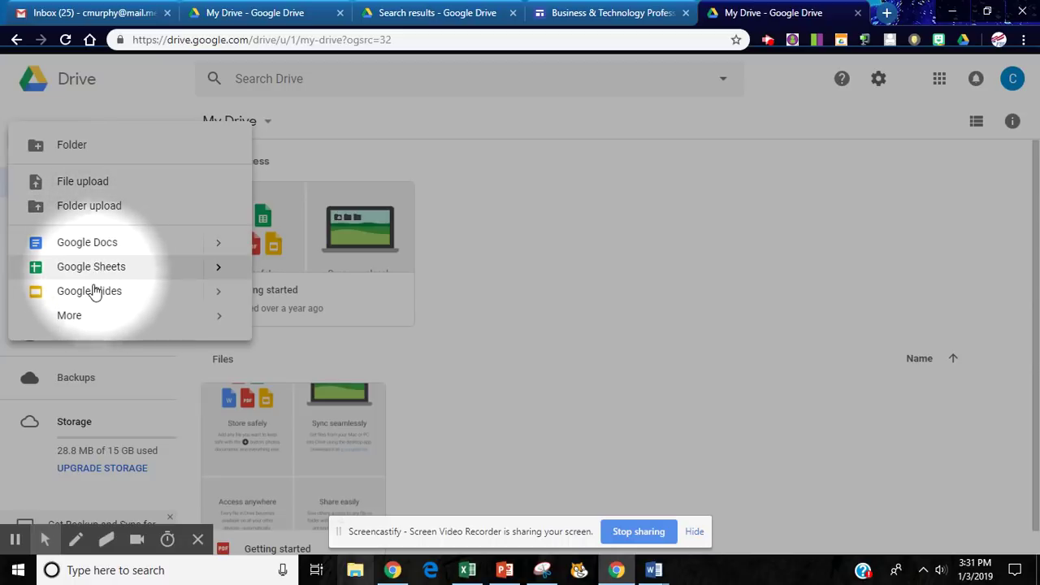
left_click(71, 318)
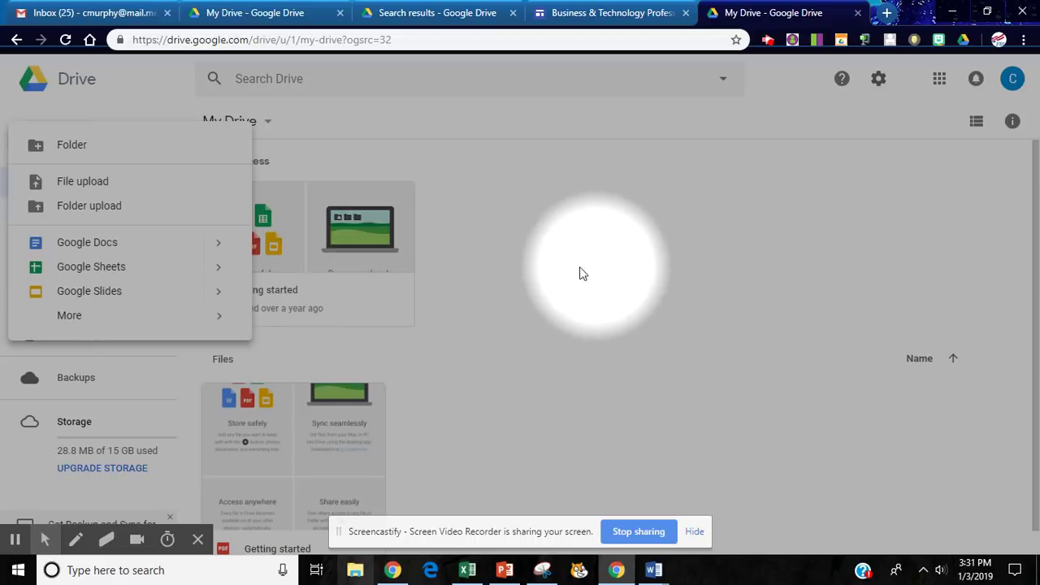
left_click(102, 109)
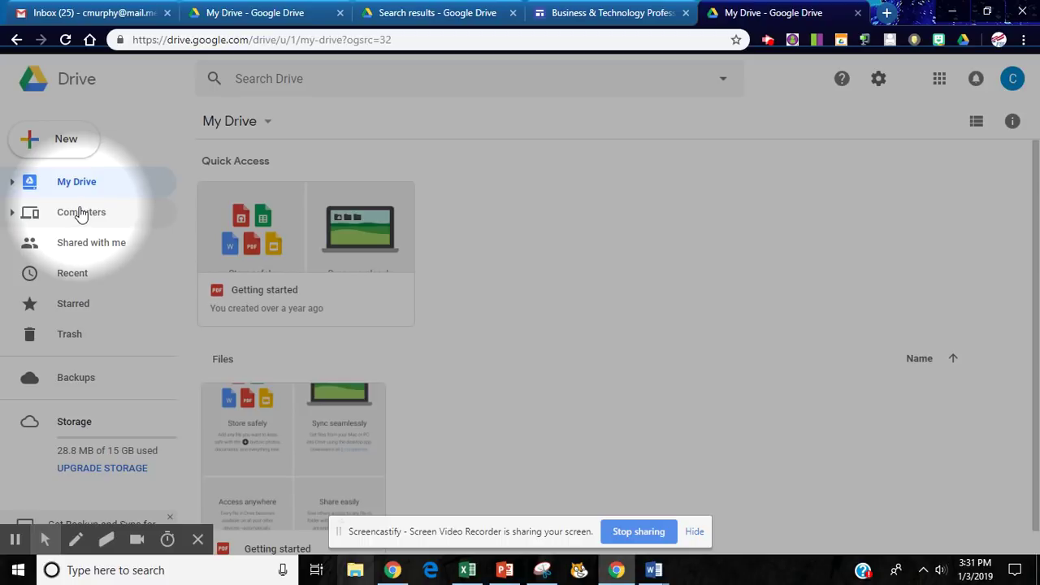
View the Computers, Shared with me and Recent sections of the Drive account in turn.
left_click(81, 214)
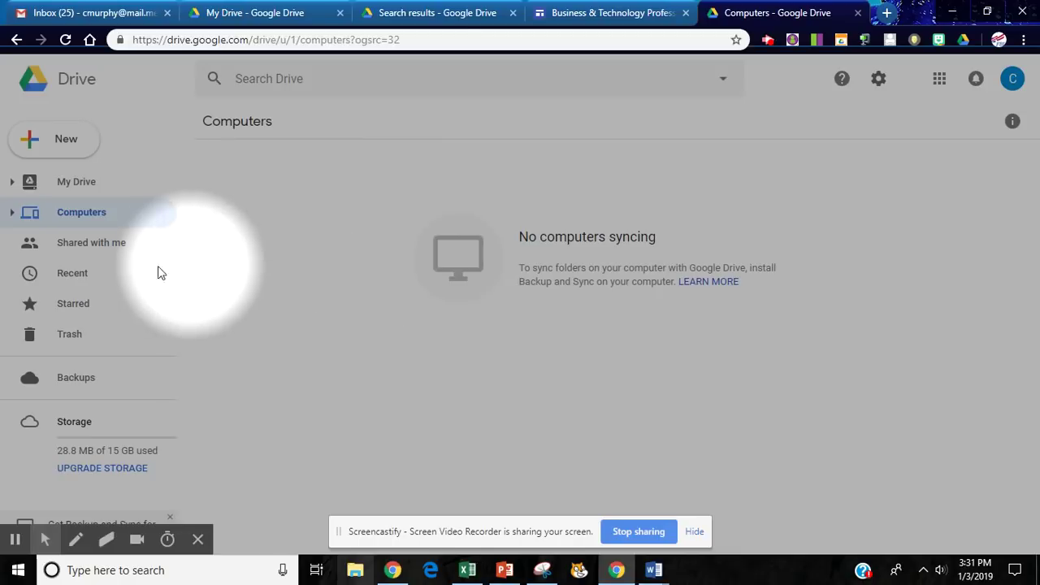
left_click(82, 249)
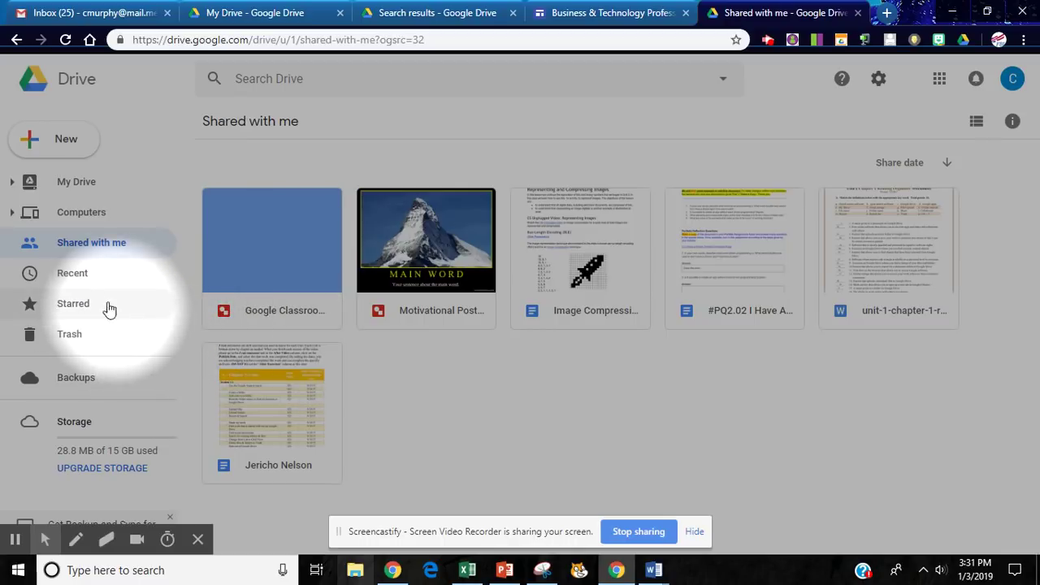
left_click(70, 277)
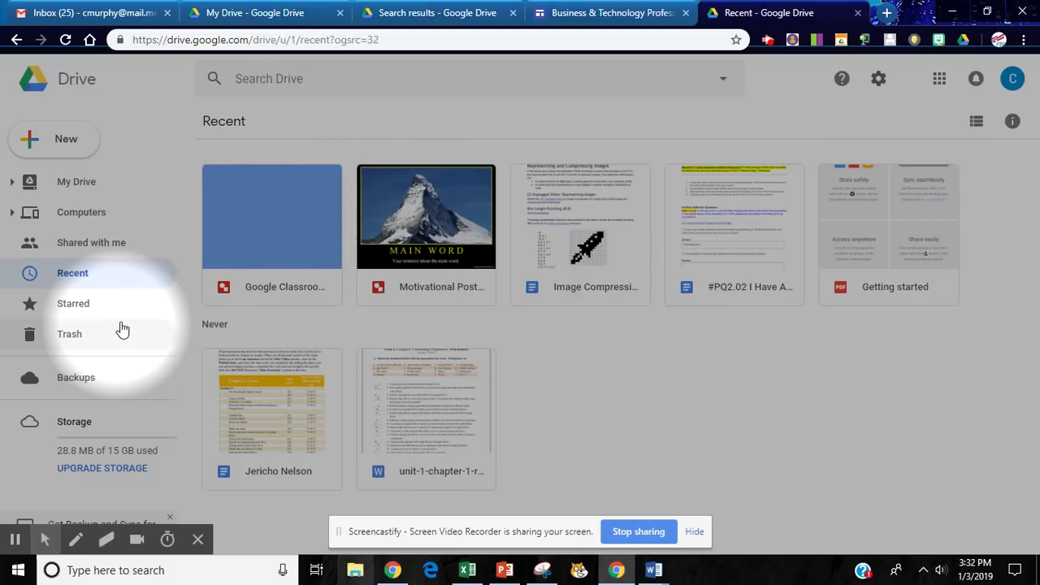
View the Trash section and review the file-type filters offered by the Drive search.
left_click(71, 337)
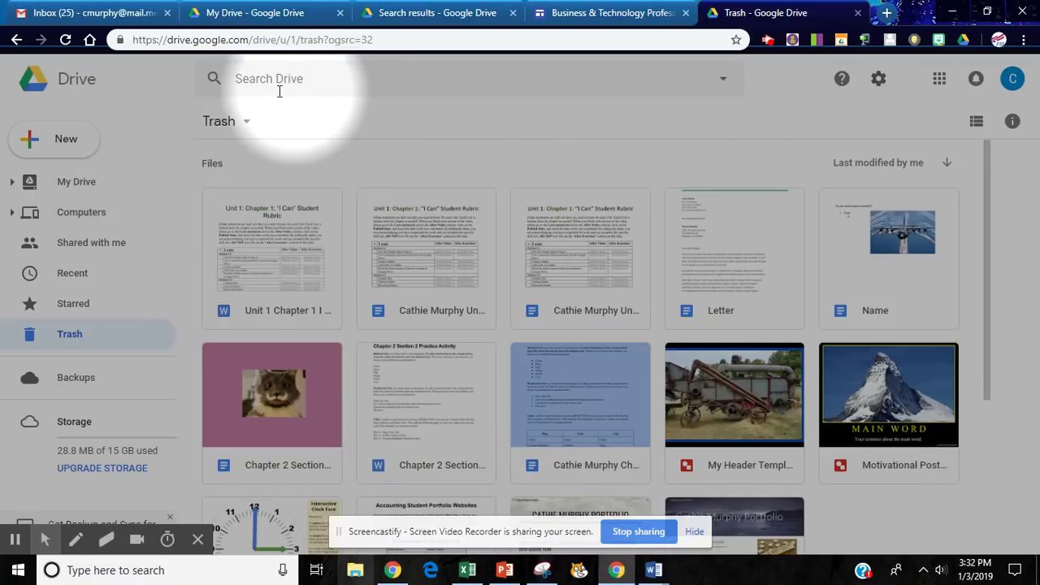
left_click(249, 82)
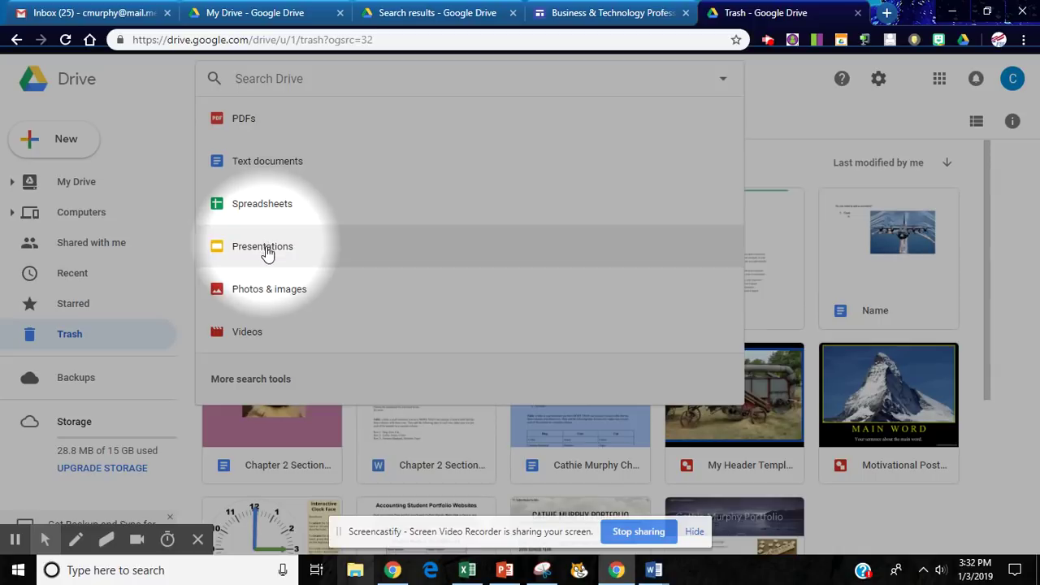
left_click(256, 81)
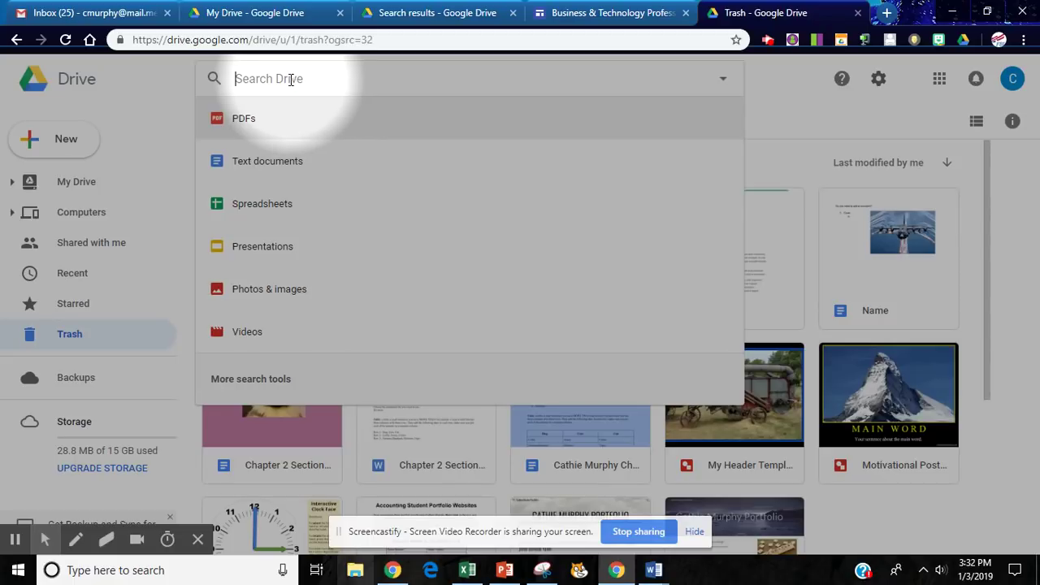
Return to the Recent section and review the advanced search options, closing them without running a search.
left_click(72, 275)
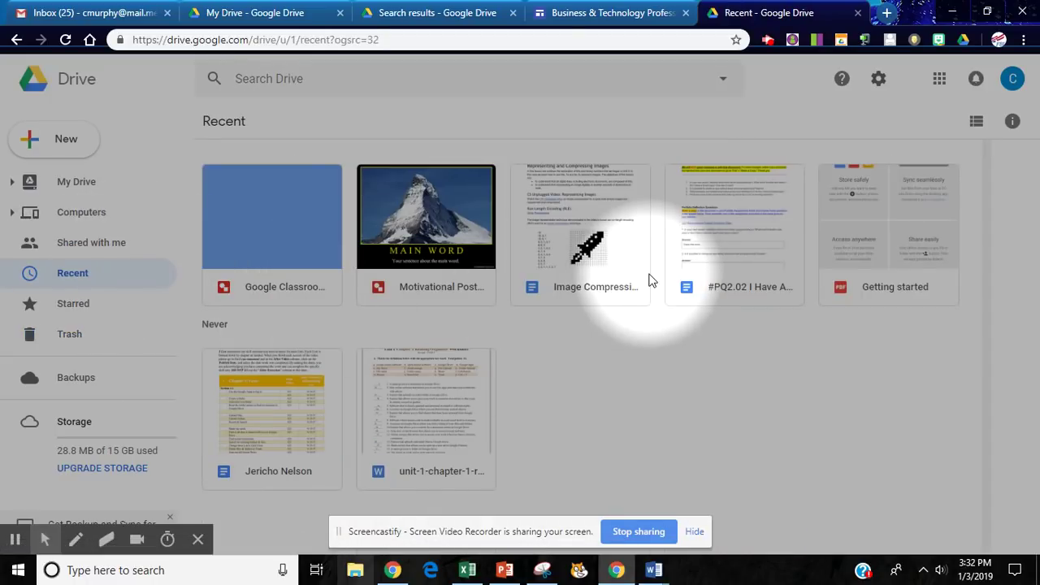
left_click(724, 81)
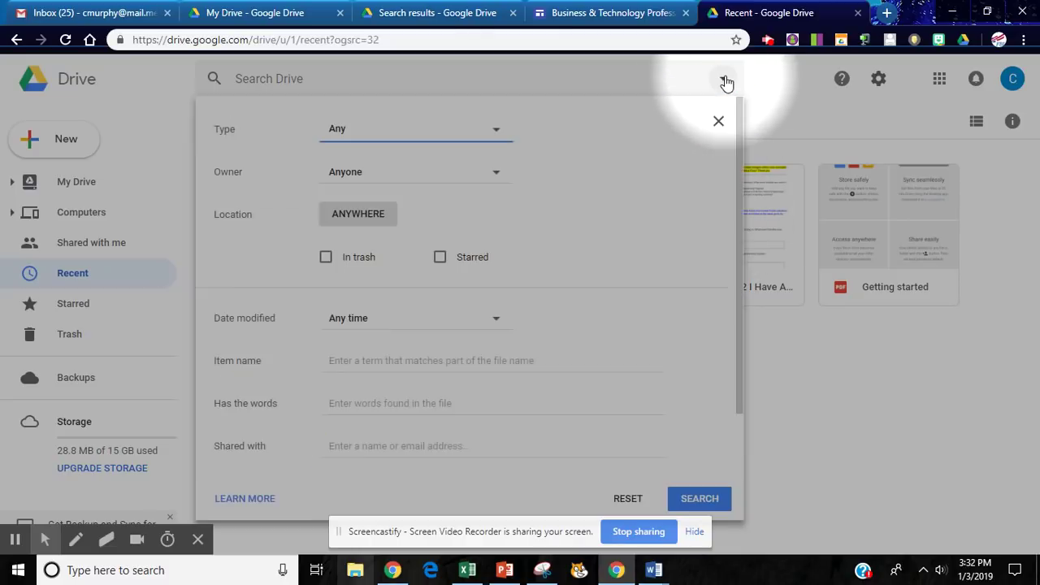
left_click(837, 397)
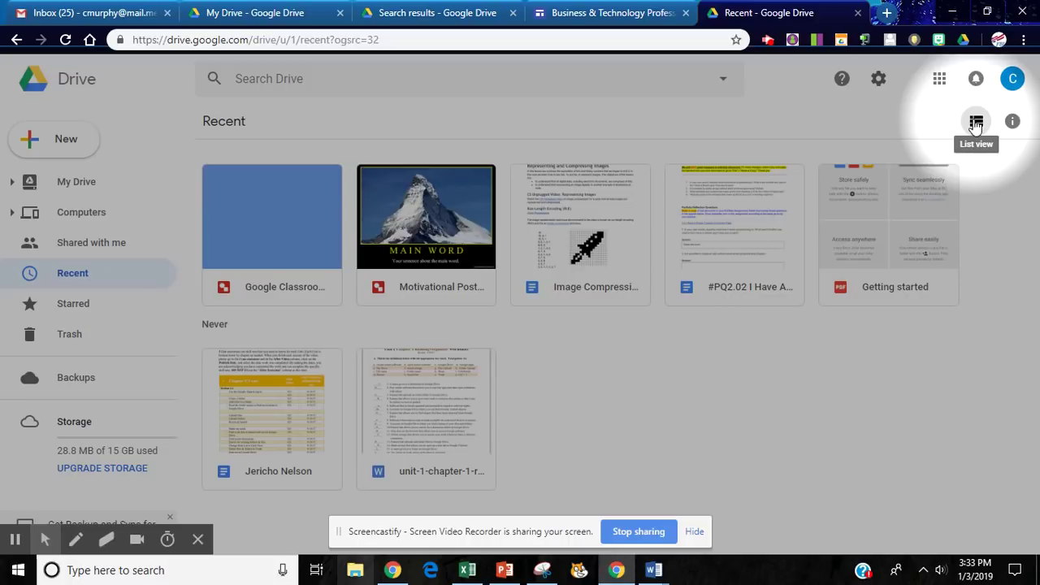
Show the Recent files in list view and restore the grid view.
left_click(976, 124)
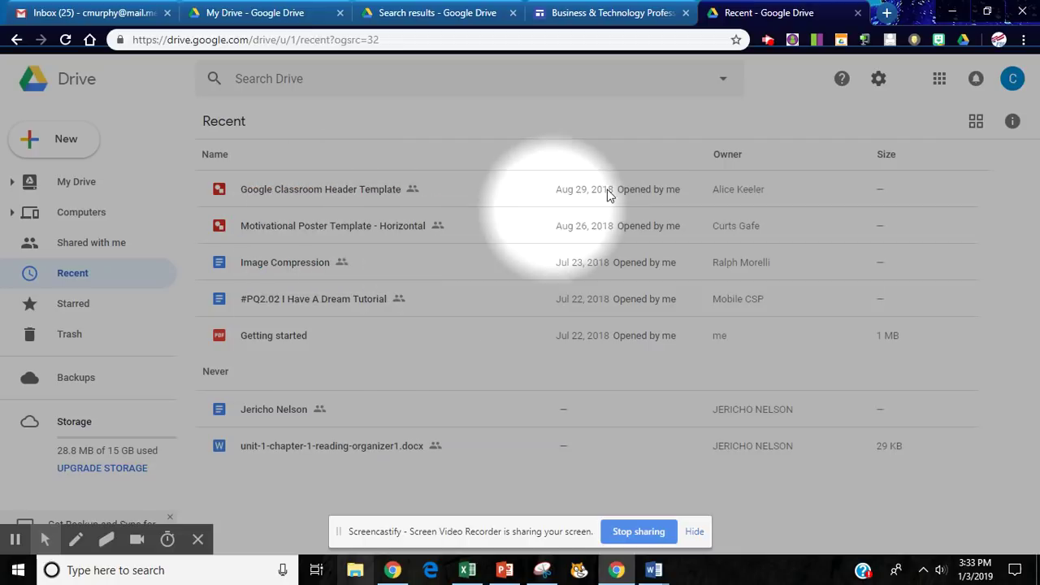
left_click(976, 122)
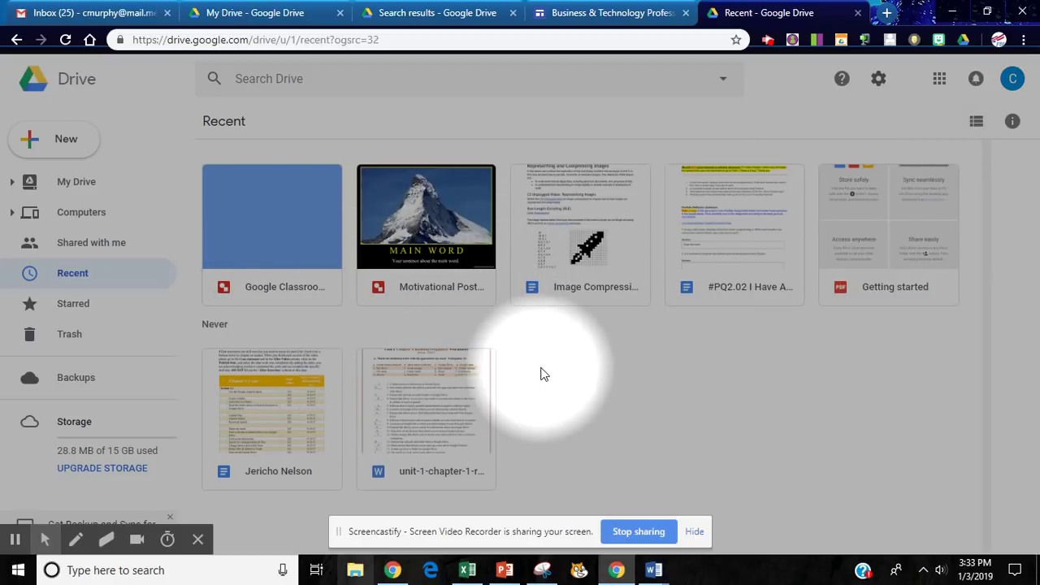
View the file information for Image Compression and Motivational Poster Template - Horizontal in turn, and close the information display.
left_click(1012, 121)
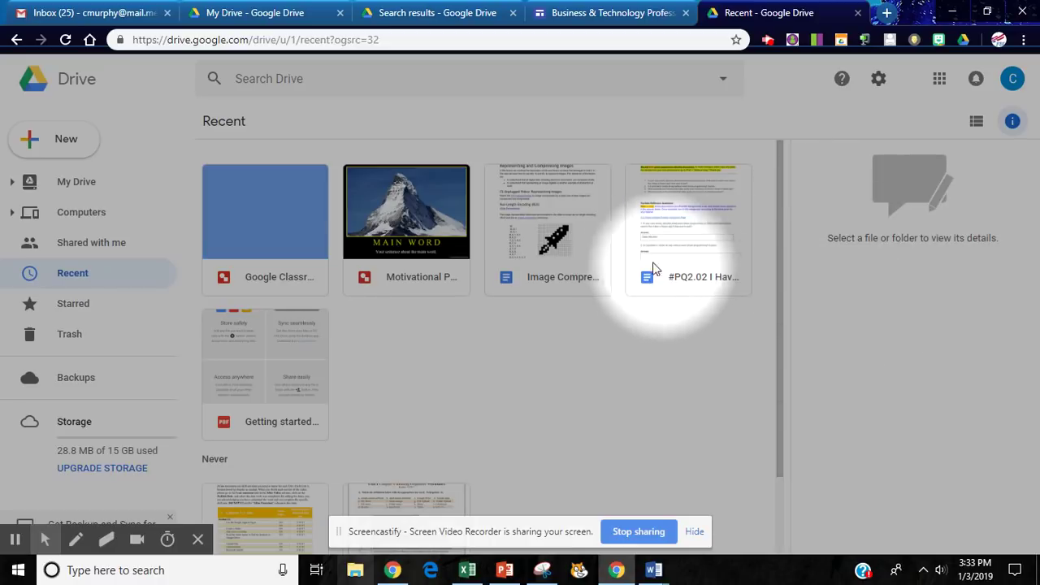
left_click(543, 245)
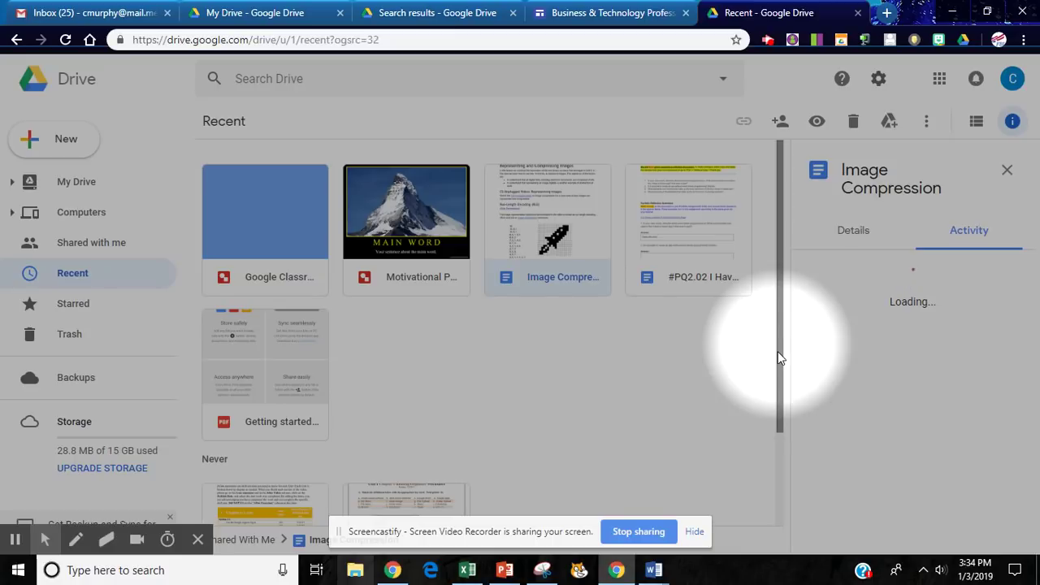
left_click_drag(778, 347, 781, 256)
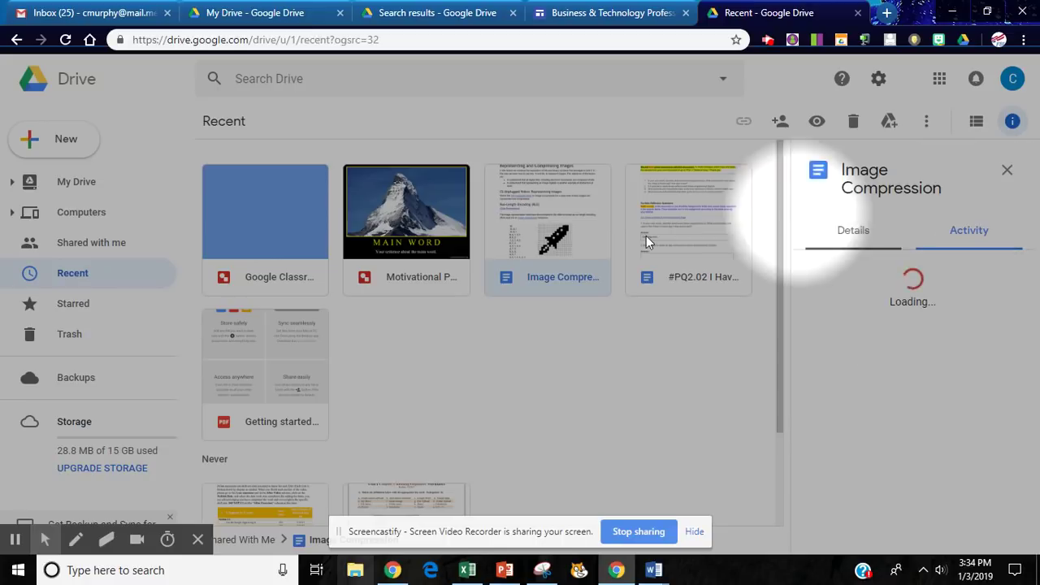
left_click(404, 272)
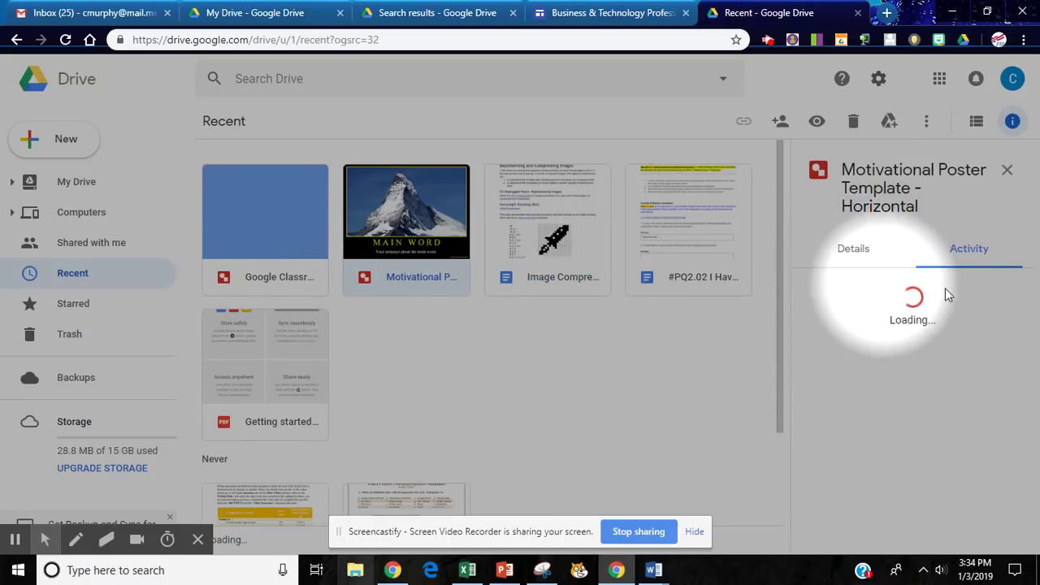
left_click(1007, 172)
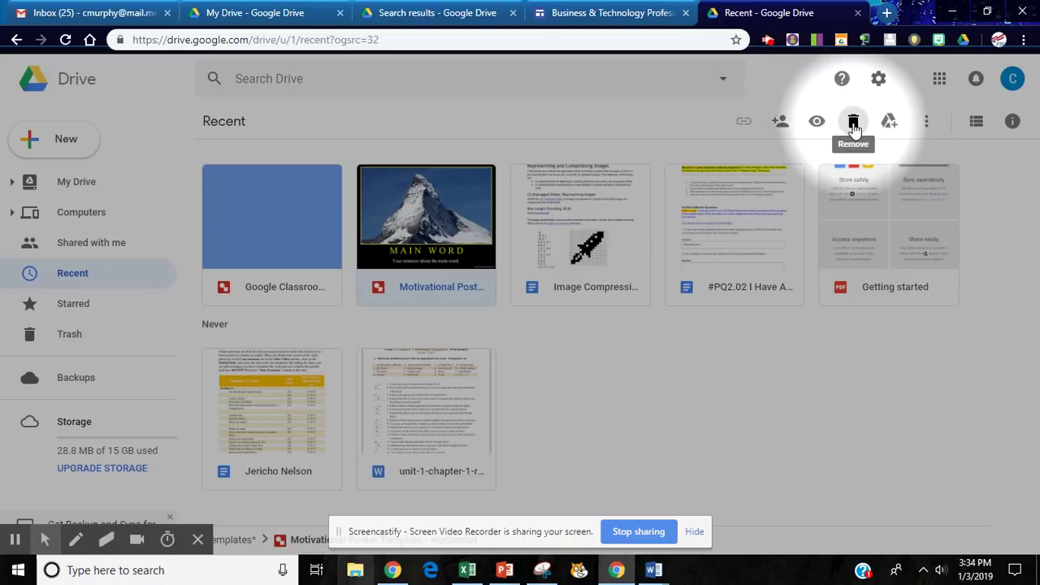
Review the additional actions available for the selected motivational poster template, and dismiss them without choosing one.
left_click(926, 126)
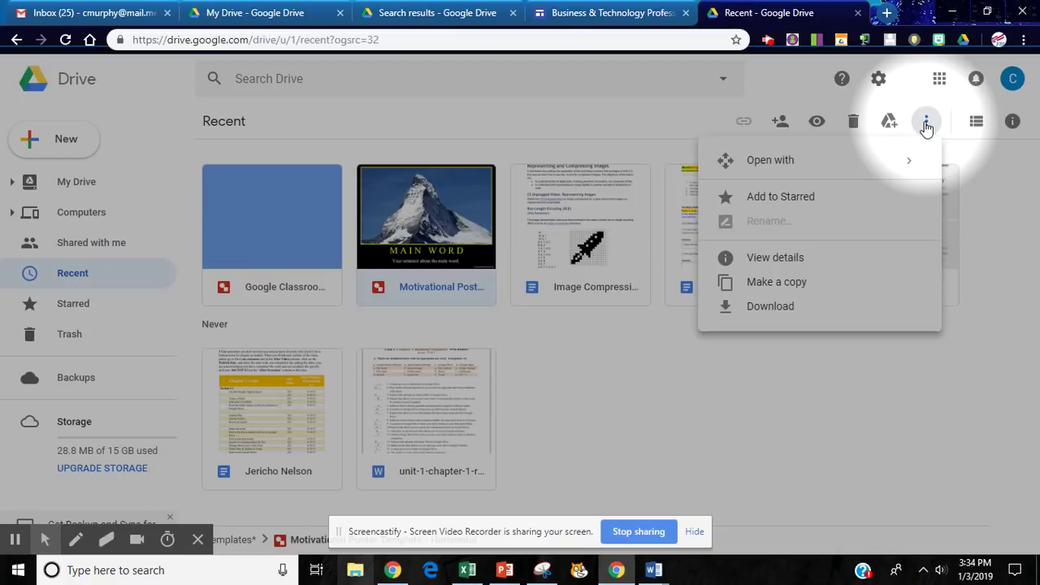
mouse_move(859, 163)
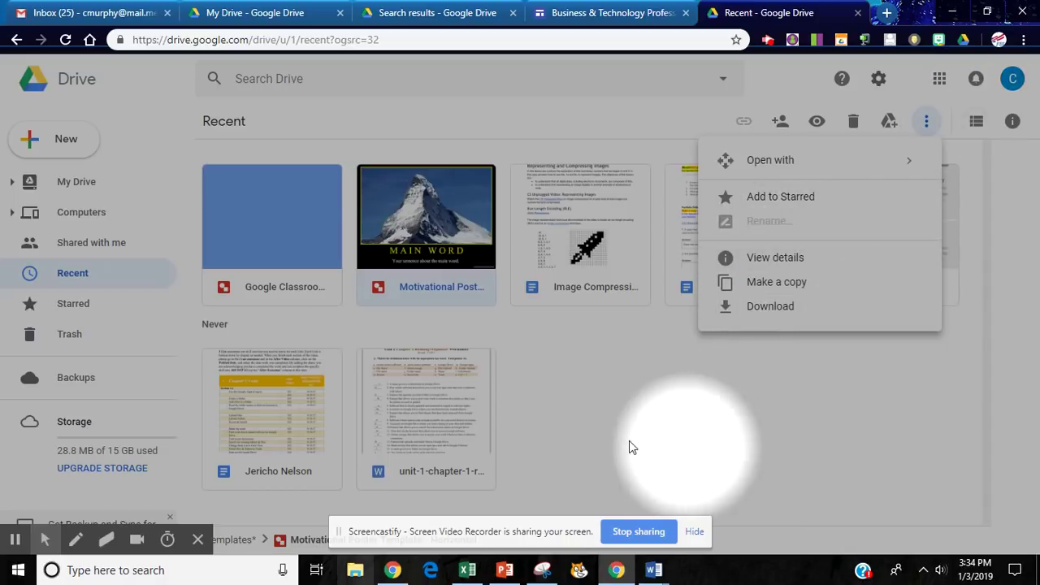
left_click(650, 406)
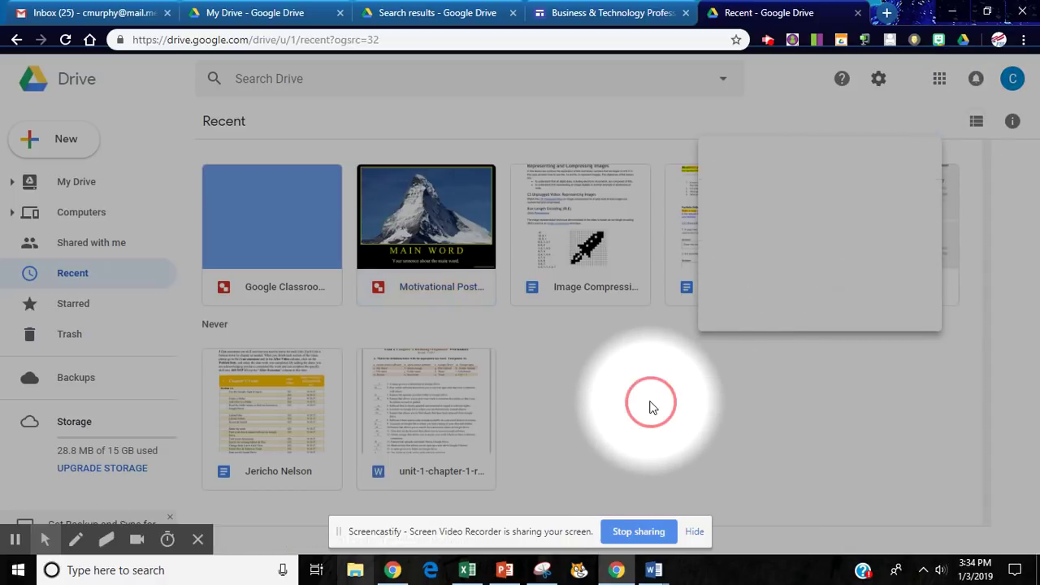